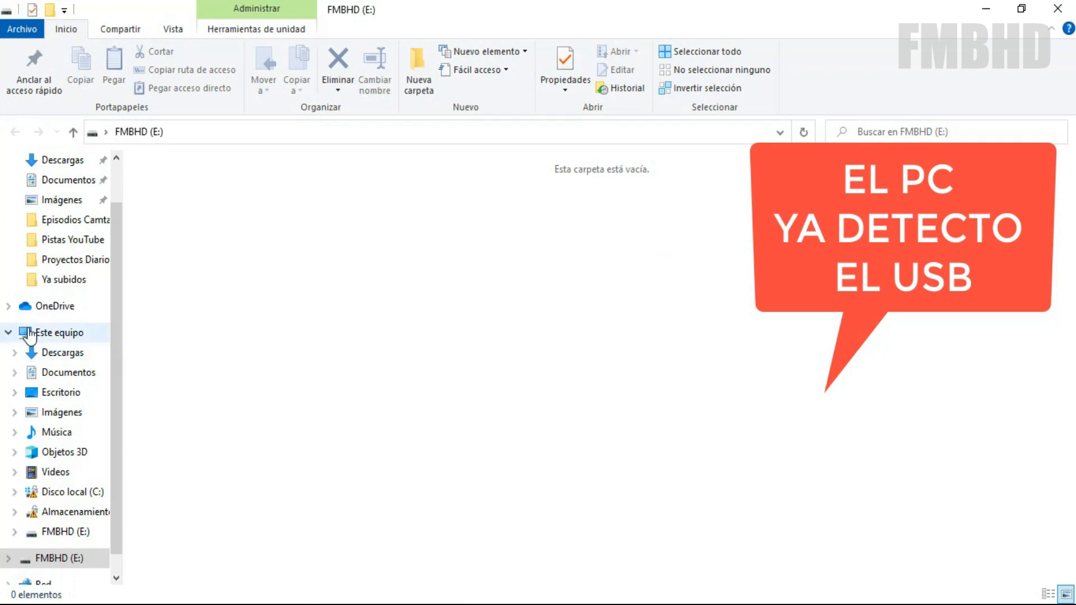
# - Check the connected drives under Este equipo and open the checkra1n0124 folder in Descargas
pyautogui.click(30, 333)
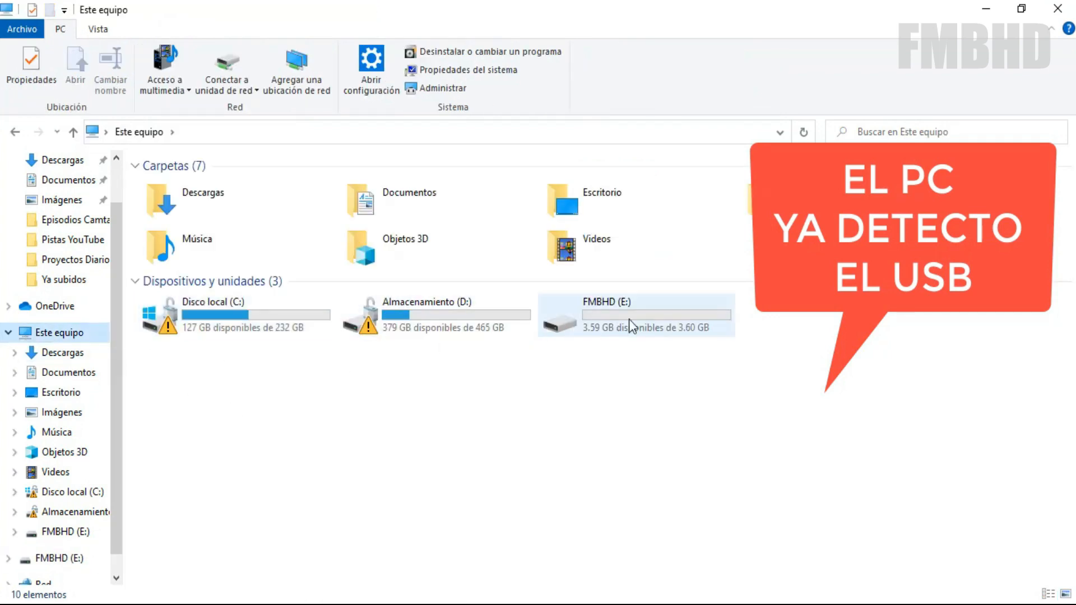
pyautogui.moveTo(646, 324)
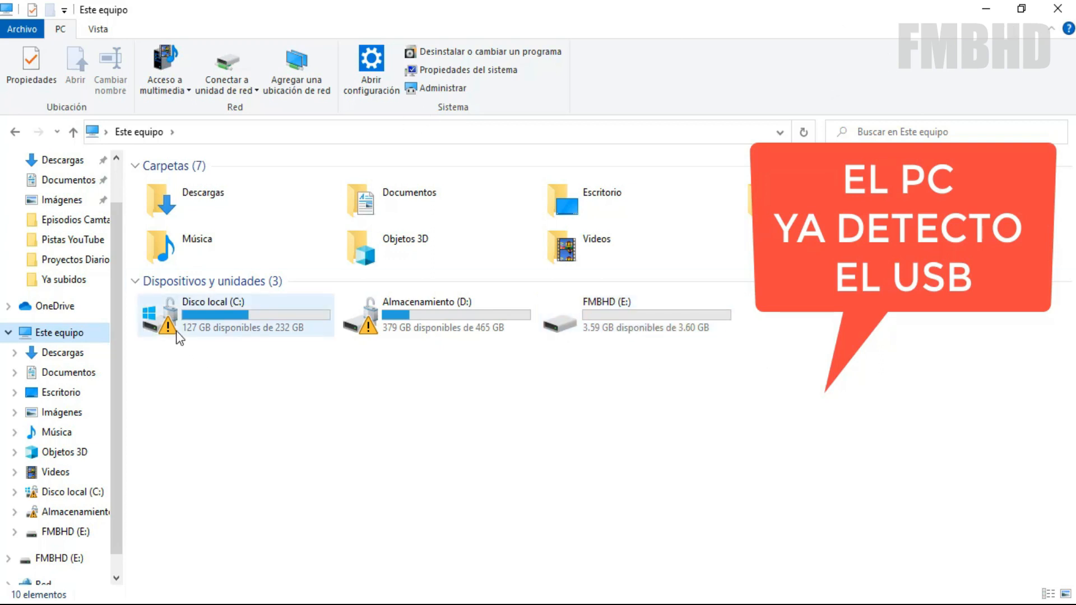
pyautogui.click(60, 161)
pyautogui.moveTo(1070, 216); pyautogui.dragTo(1070, 548)
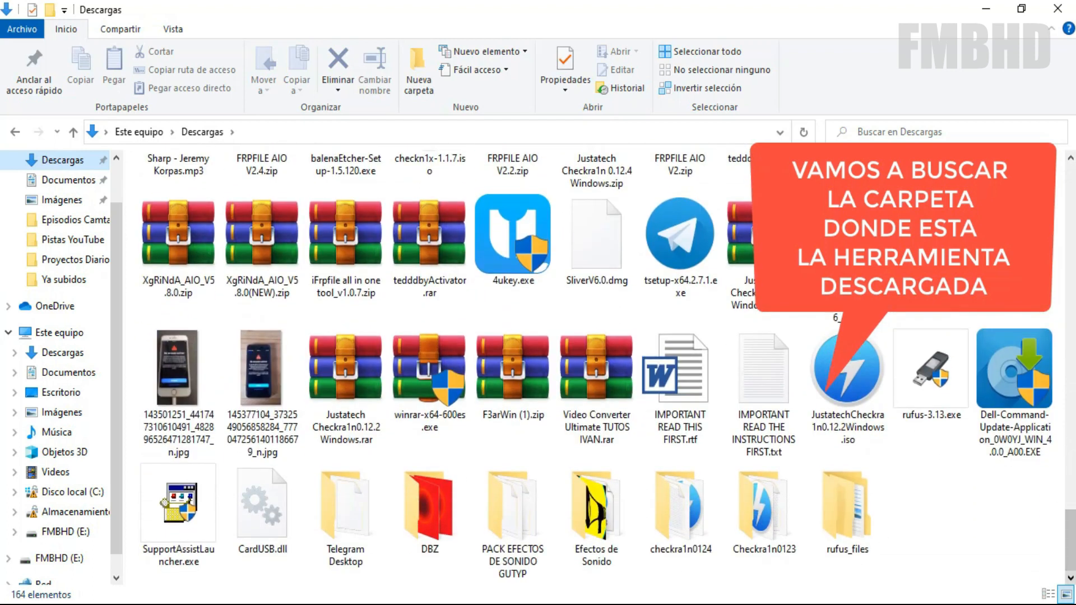
pyautogui.doubleClick(669, 508)
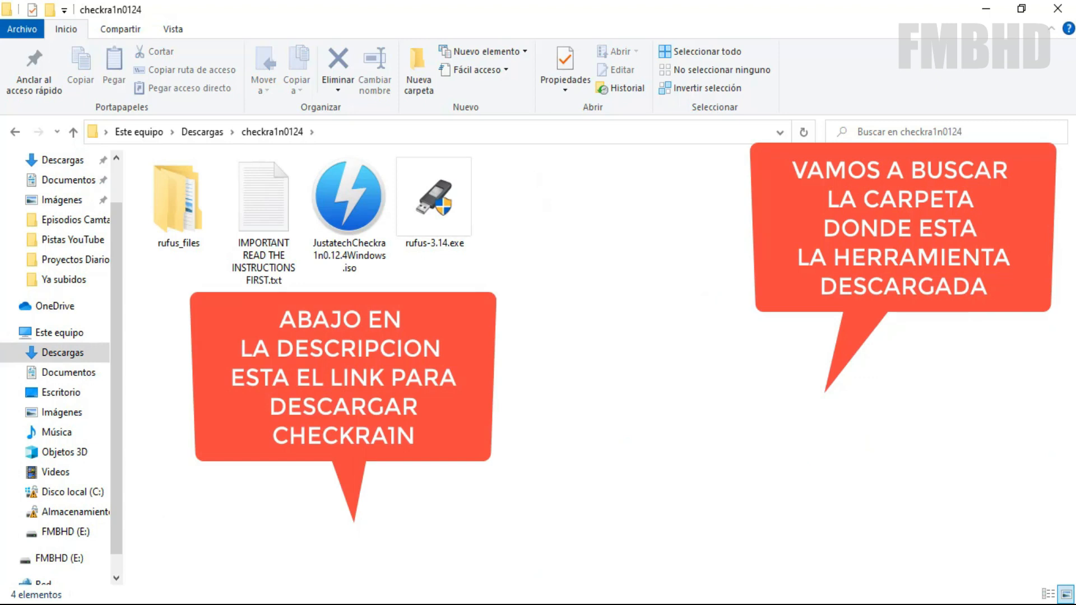
# - Run rufus-3.14.exe from the checkra1n0124 folder as administrator
pyautogui.click(428, 209)
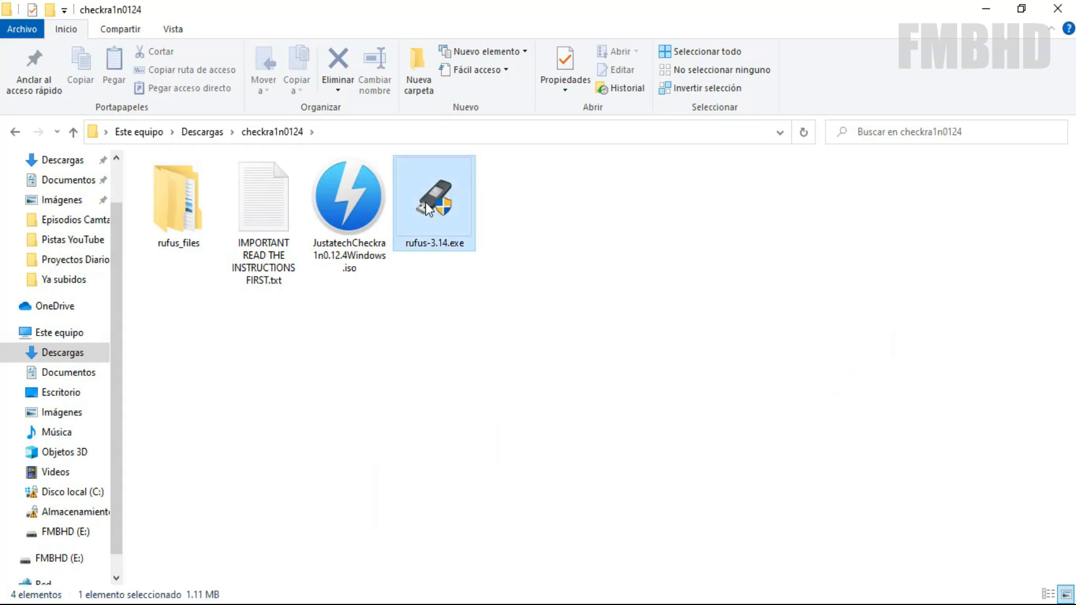
pyautogui.rightClick(428, 209)
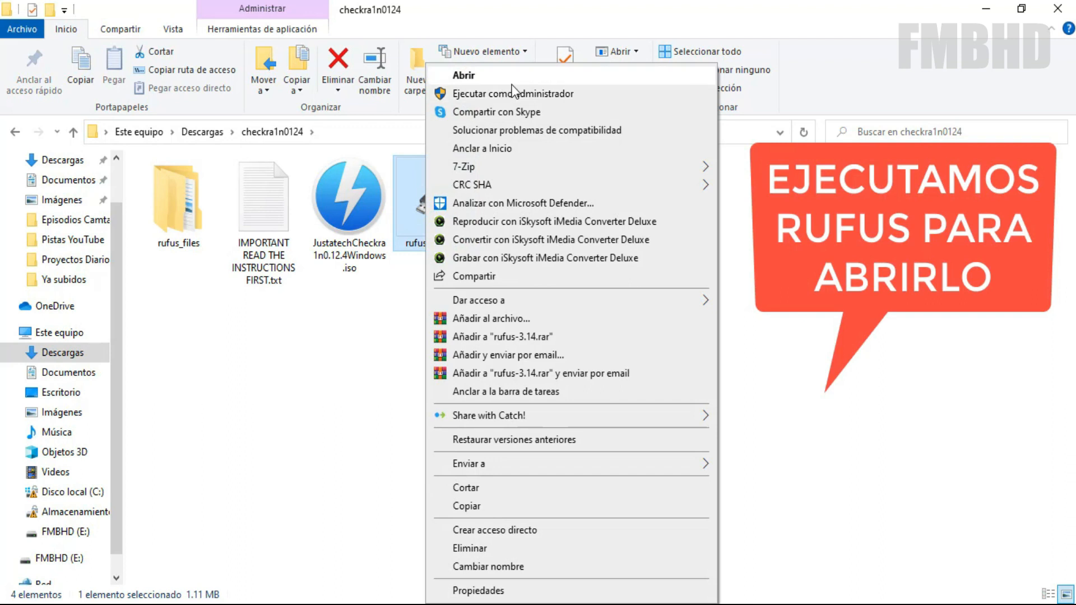
pyautogui.click(515, 91)
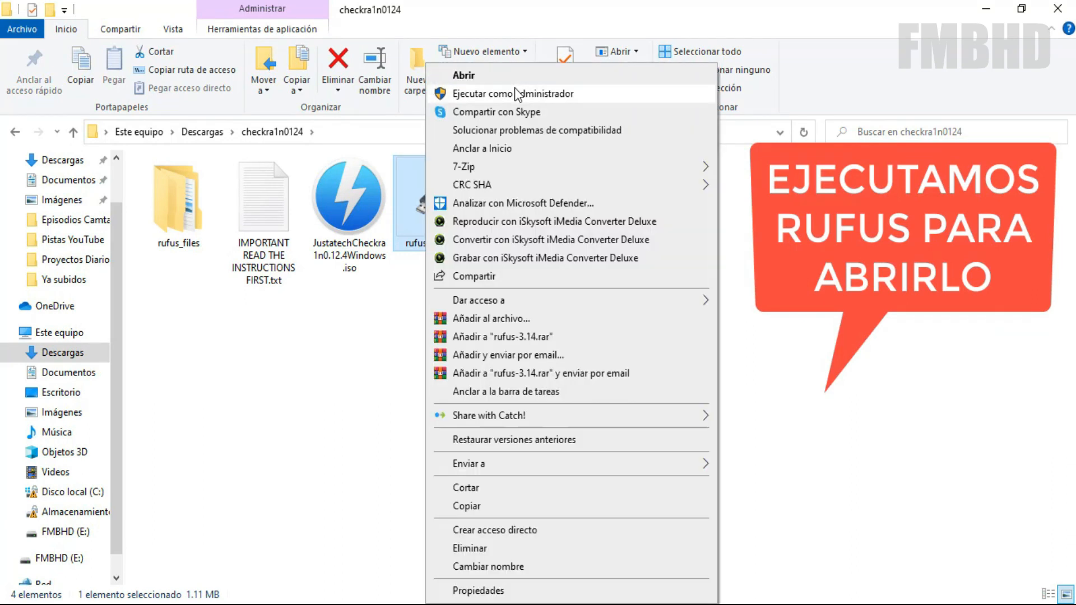
pyautogui.click(515, 90)
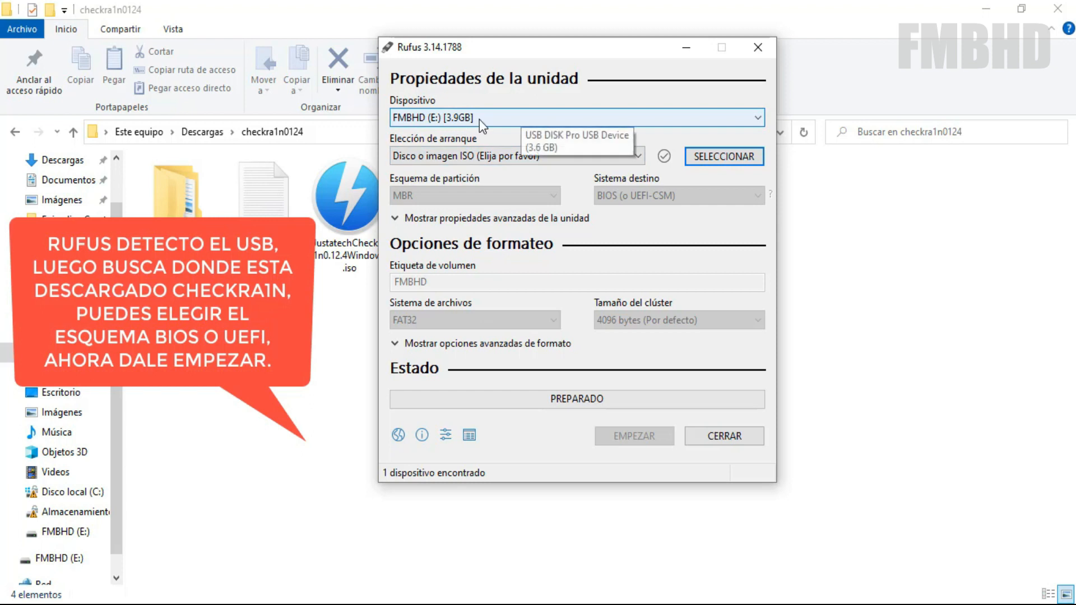
# - Load JustatechCheckra1n0.12.4Windows.iso from the checkra1n0124 folder in Descargas as the boot image
pyautogui.click(713, 163)
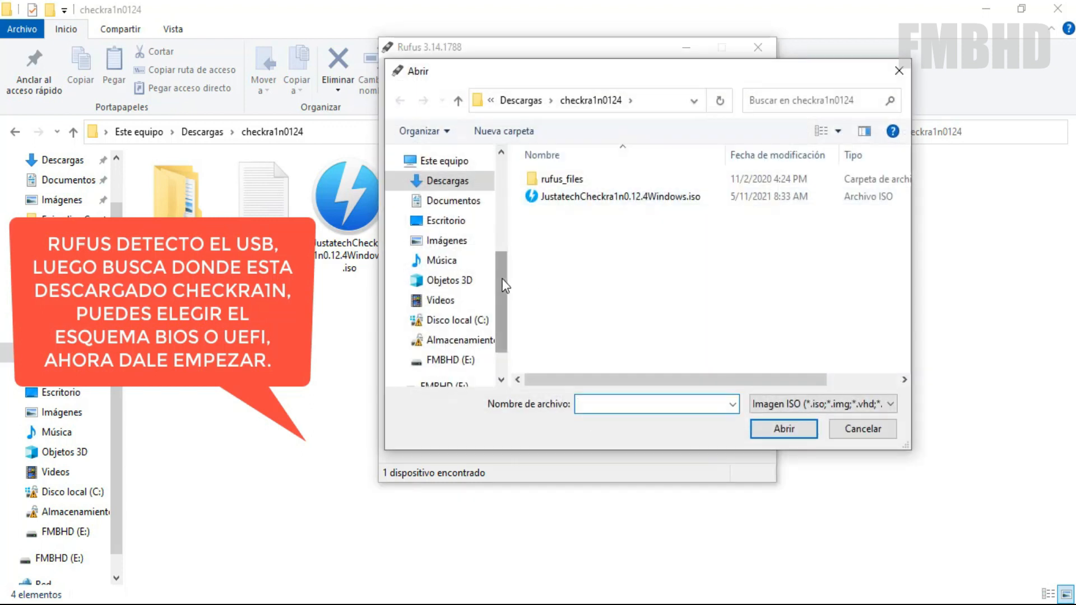
pyautogui.click(584, 196)
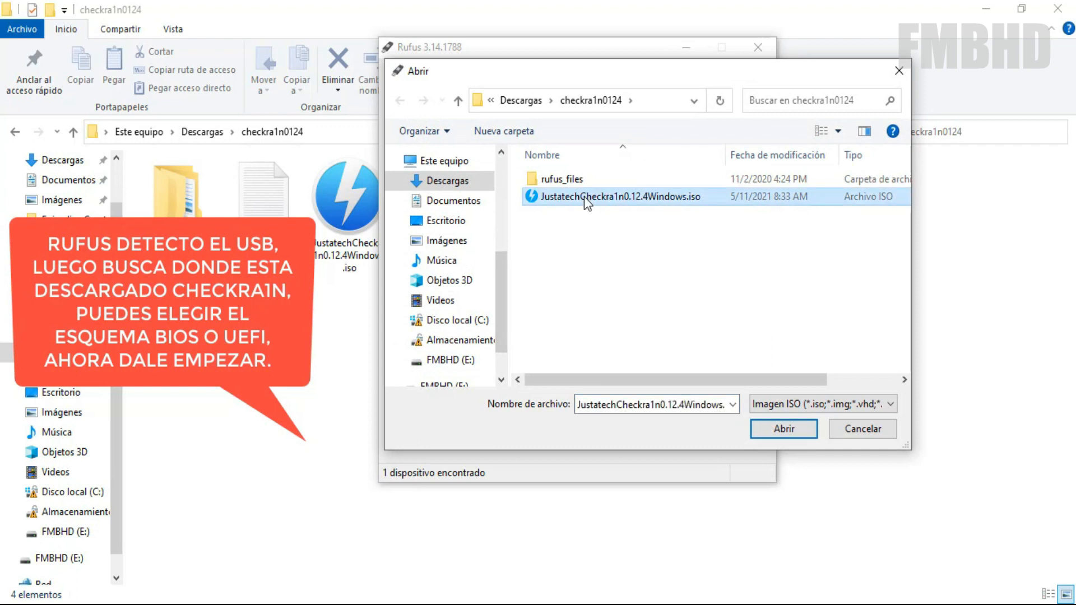
pyautogui.click(458, 182)
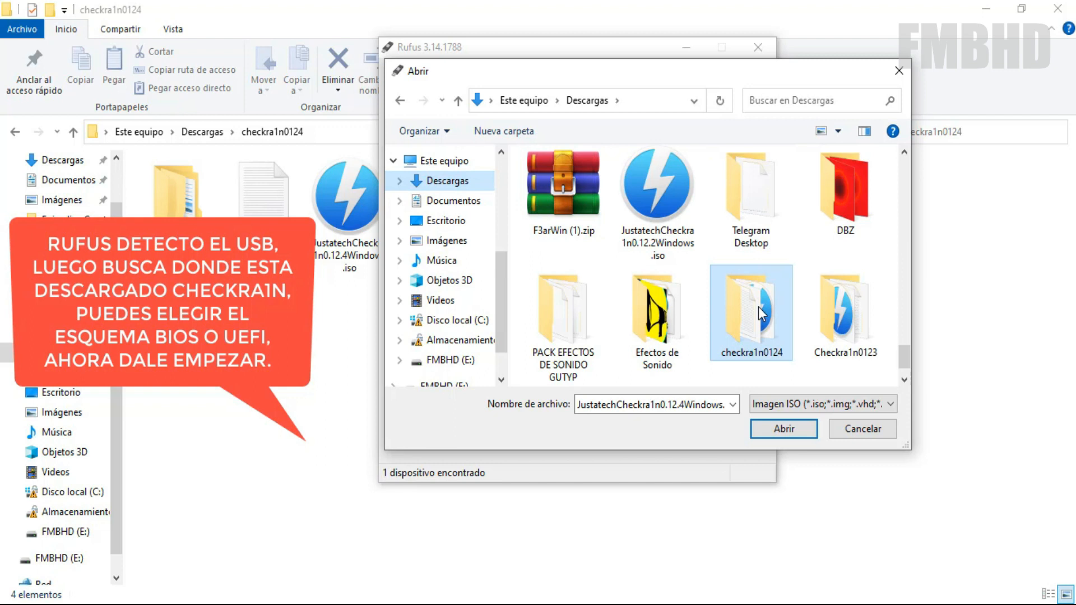
pyautogui.doubleClick(758, 307)
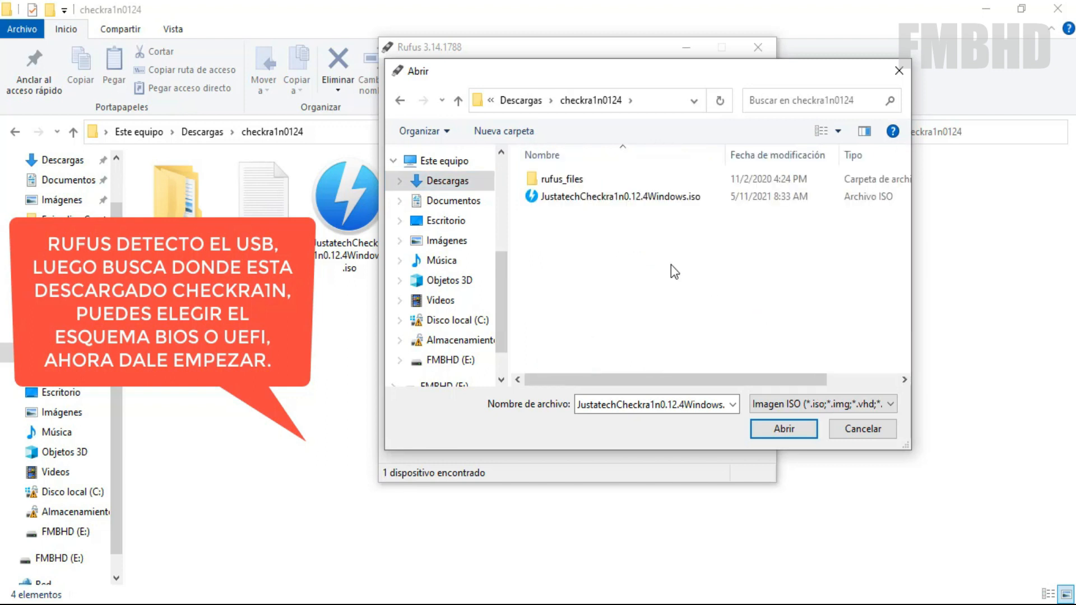
pyautogui.click(574, 198)
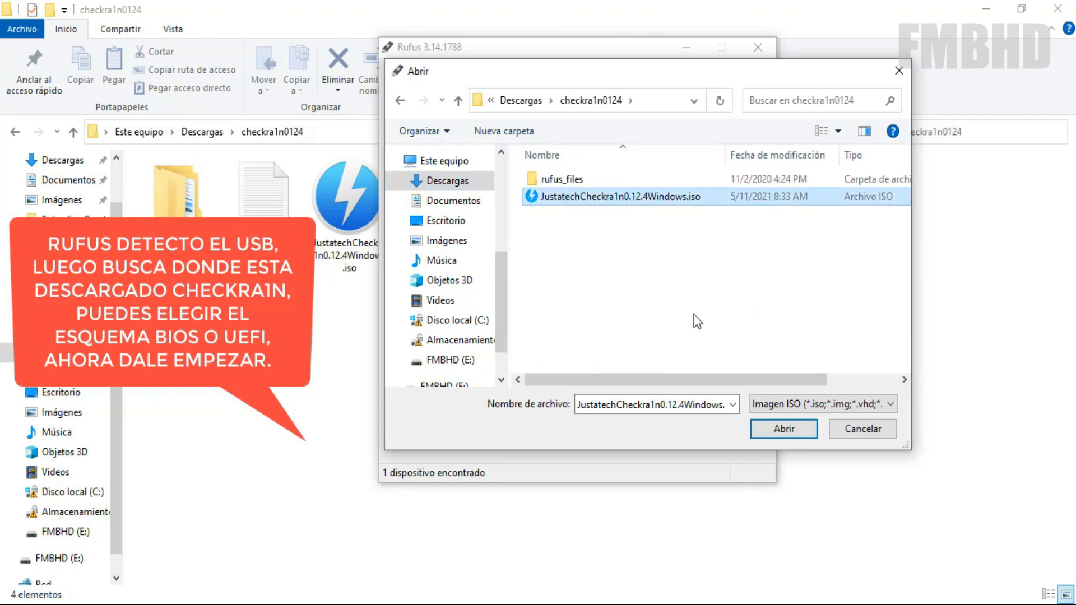
pyautogui.click(792, 435)
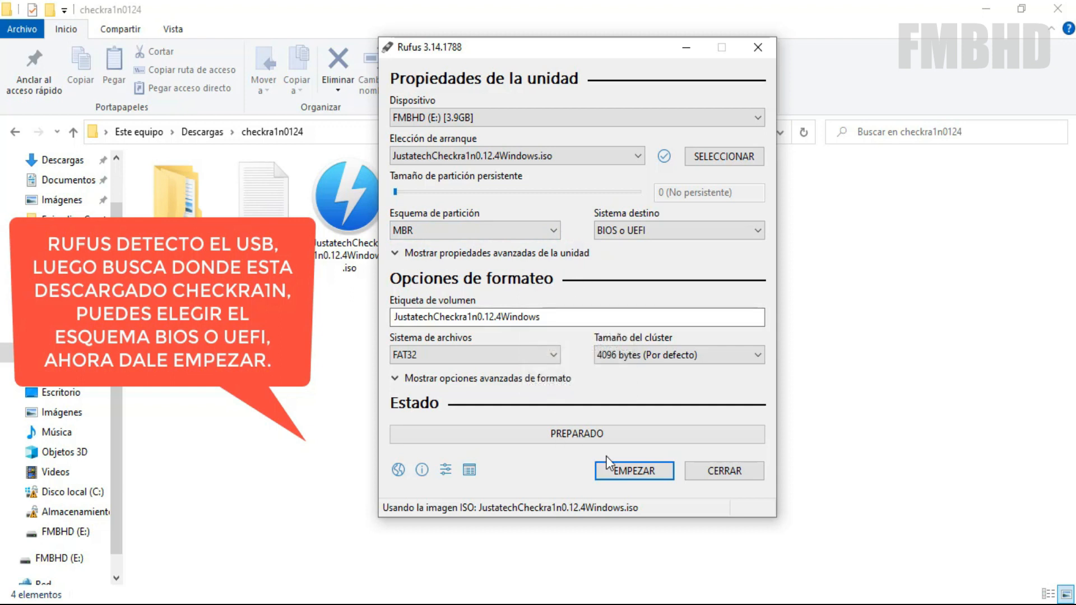
# - Write the ISO to the FMBHD (E:) USB drive, accepting the erasure of its data, and close Rufus
pyautogui.click(625, 469)
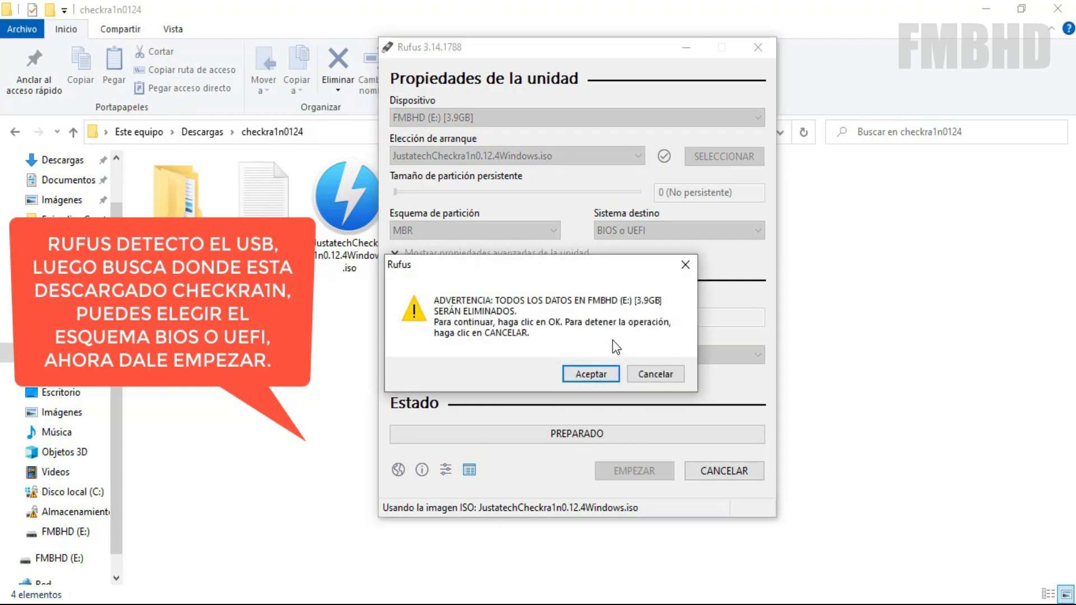
pyautogui.click(584, 372)
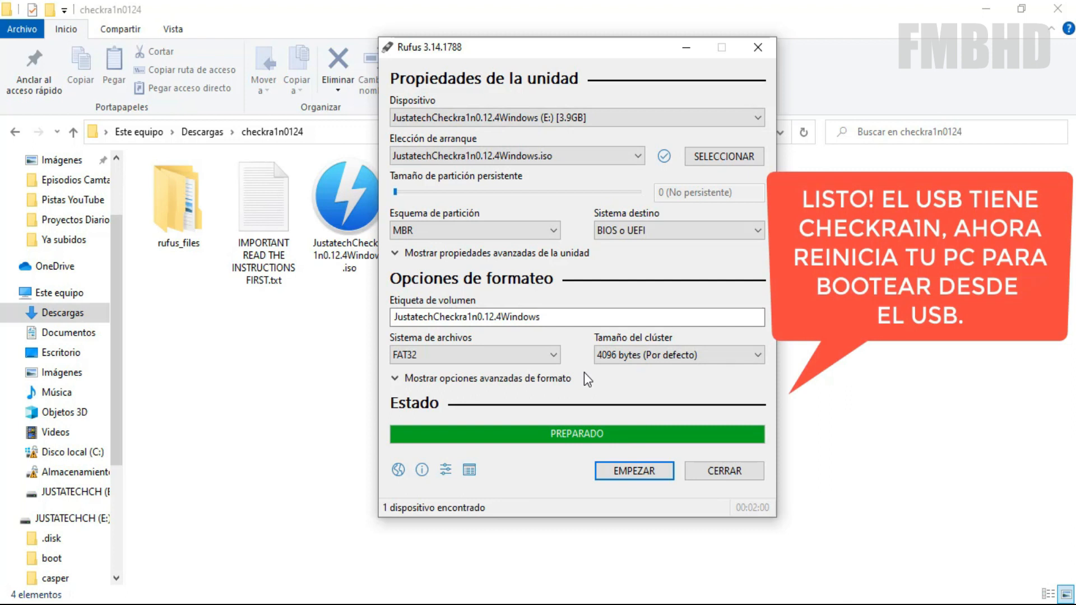
pyautogui.hotkey('alt', 'Tab')
pyautogui.hotkey('alt', 'Tab')
pyautogui.hotkey('alt', 'Tab')
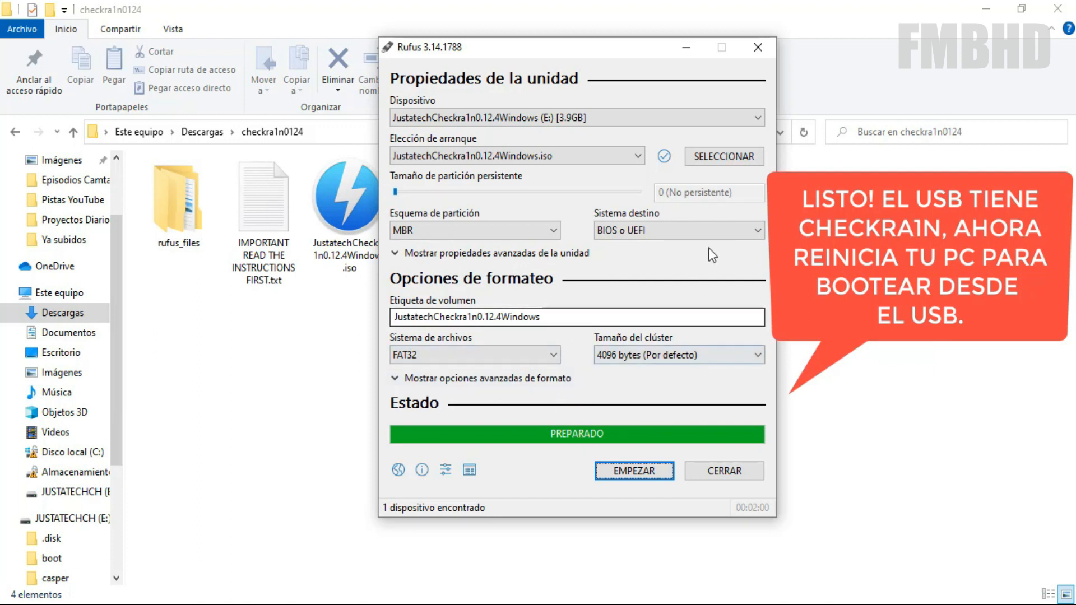
pyautogui.click(760, 48)
# - Review the files written to the USB drive (E:) from Este equipo, and close the file window
pyautogui.click(58, 294)
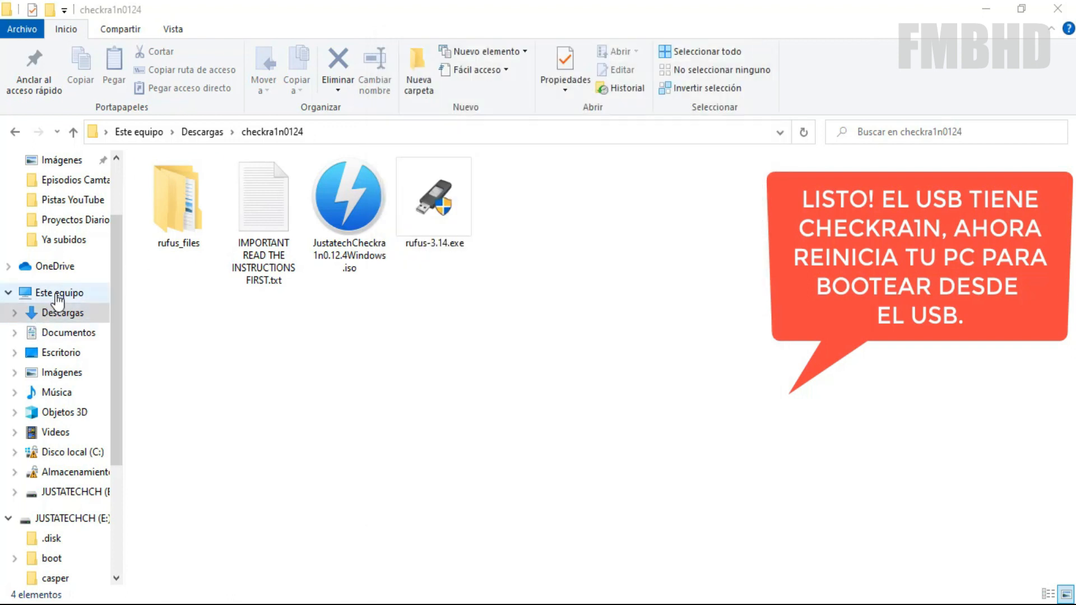
pyautogui.doubleClick(632, 322)
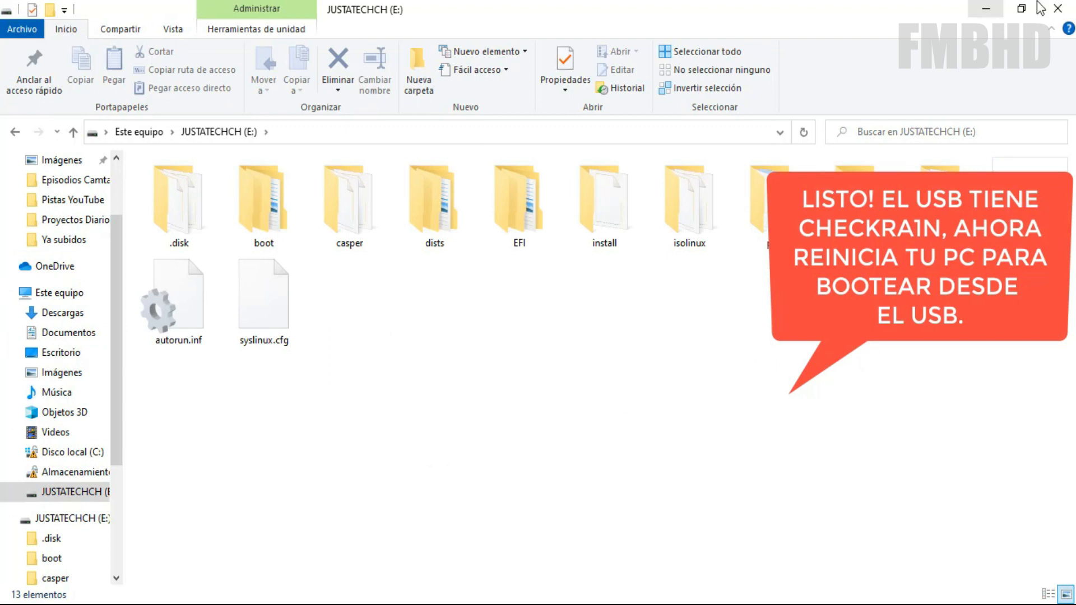
pyautogui.click(1059, 11)
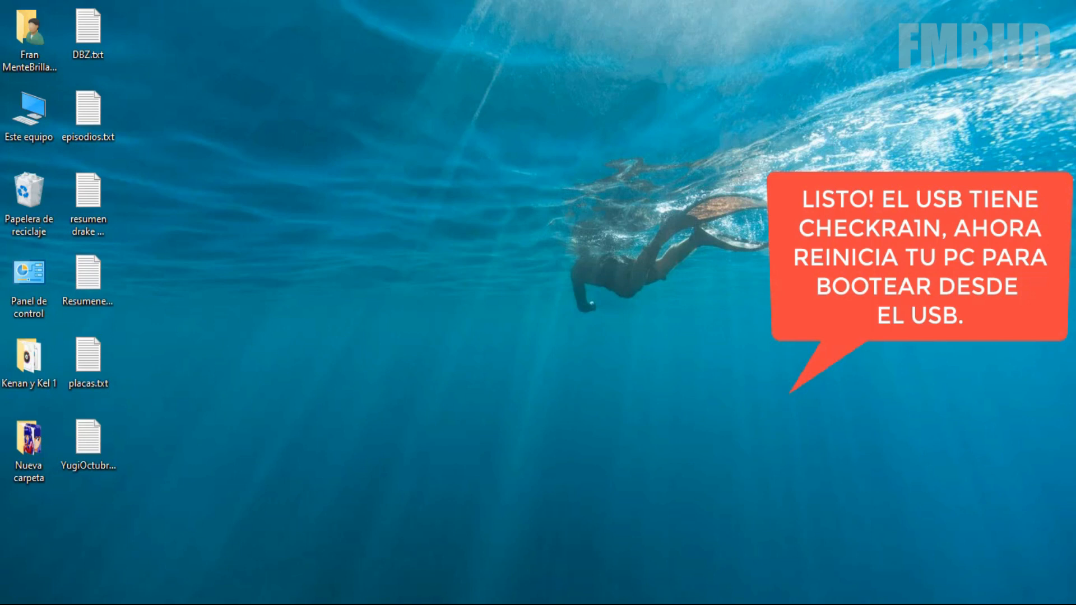
pyautogui.click(18, 604)
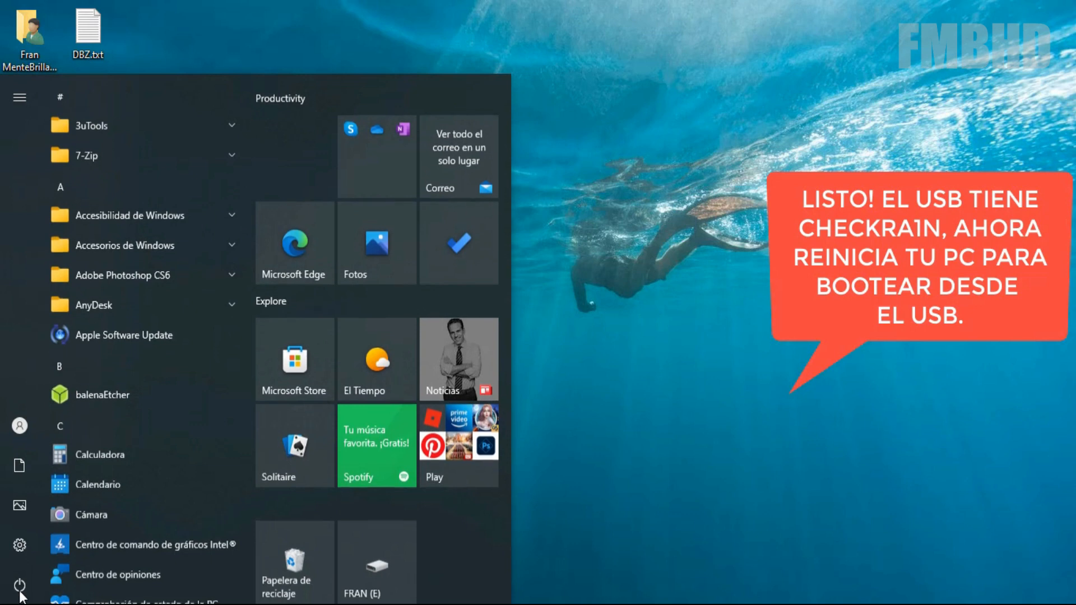
pyautogui.click(540, 558)
pyautogui.rightClick(540, 558)
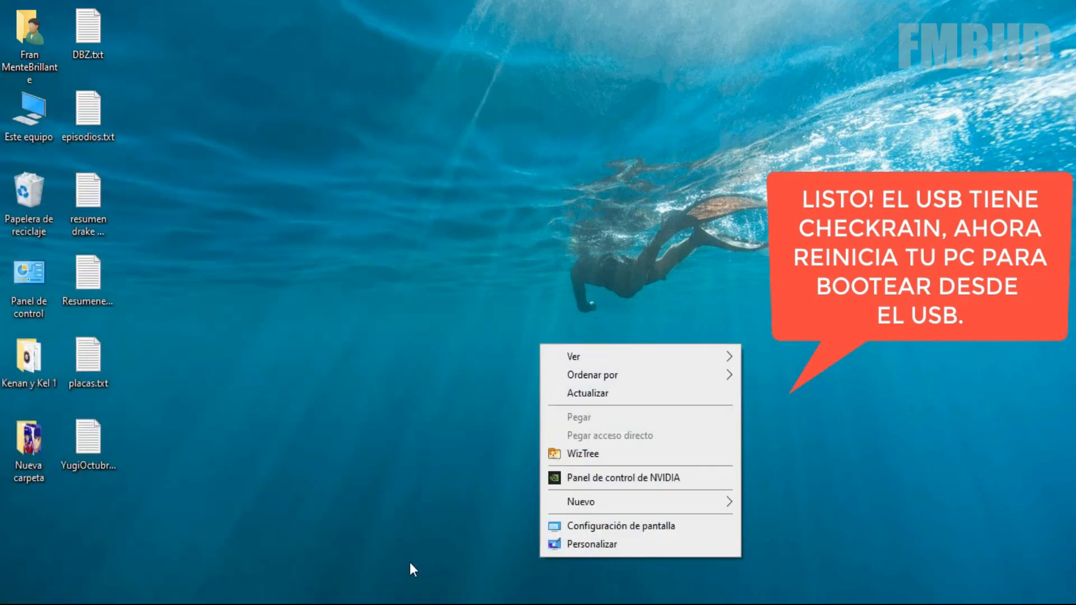
pyautogui.click(269, 534)
# - Restart the computer
pyautogui.press('super')
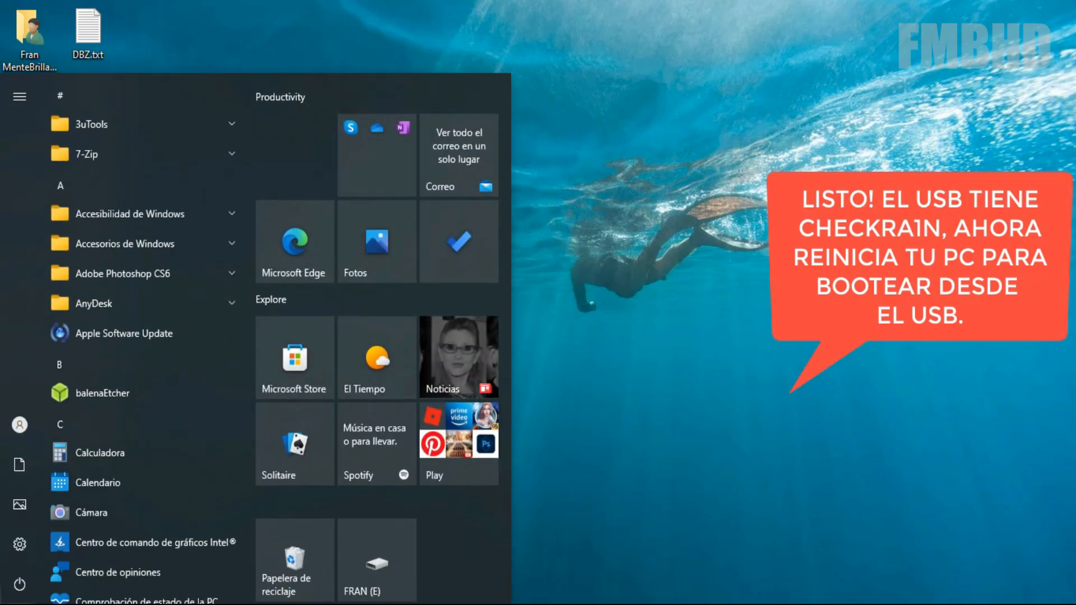
pyautogui.click(18, 594)
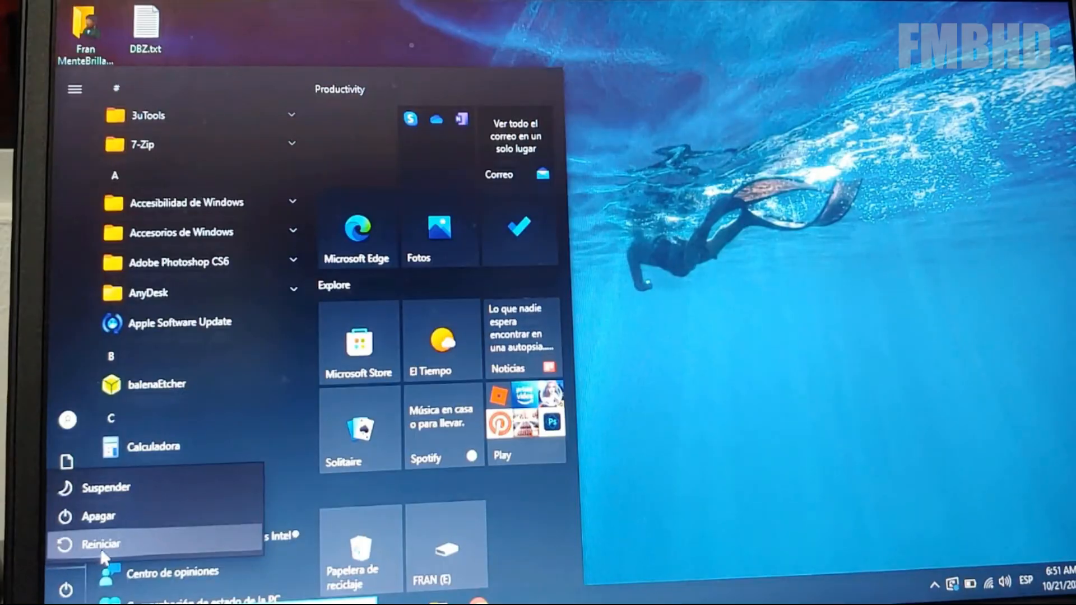
pyautogui.click(100, 553)
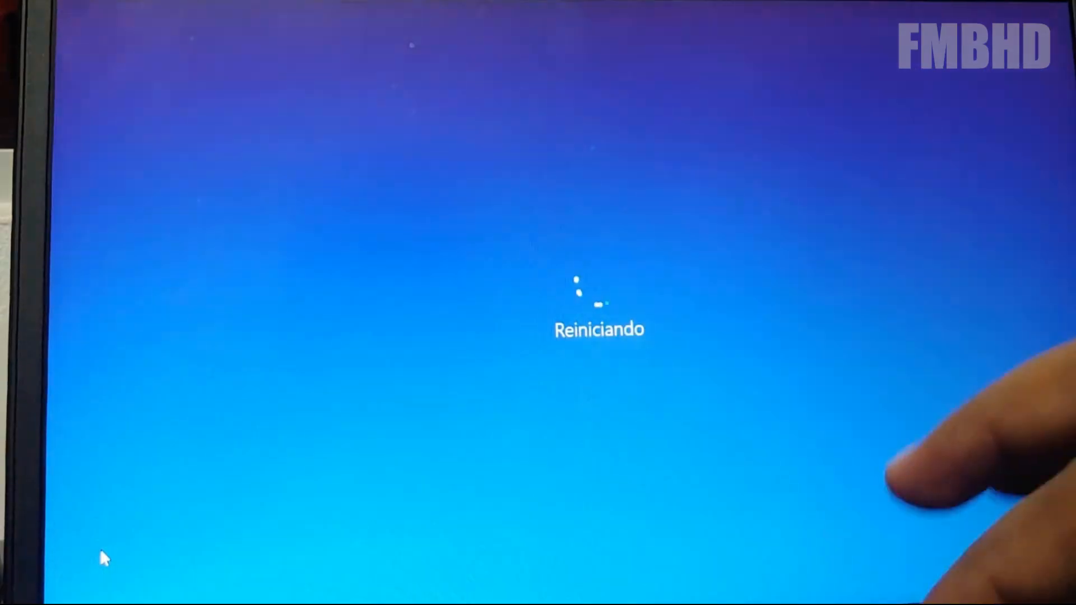